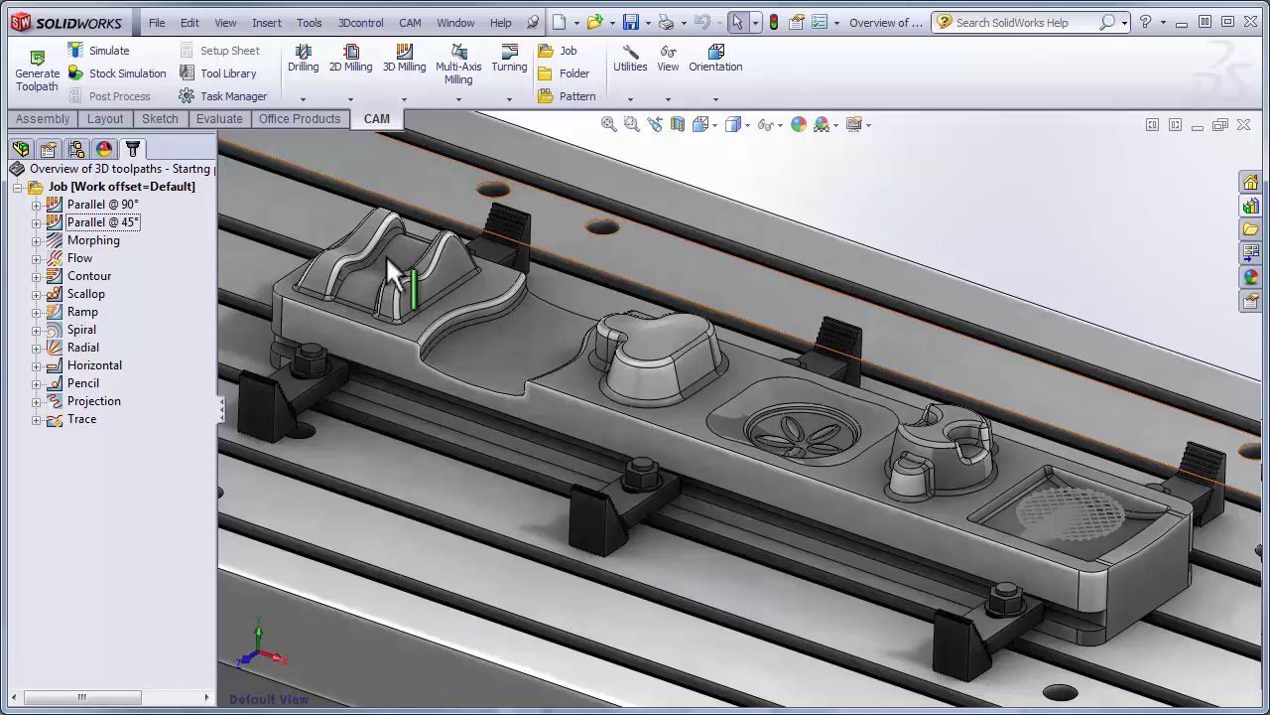
Display the Parallel @ 45°, Flow and Contour toolpaths in turn, ending on Scallop.
click(103, 223)
click(82, 258)
click(87, 276)
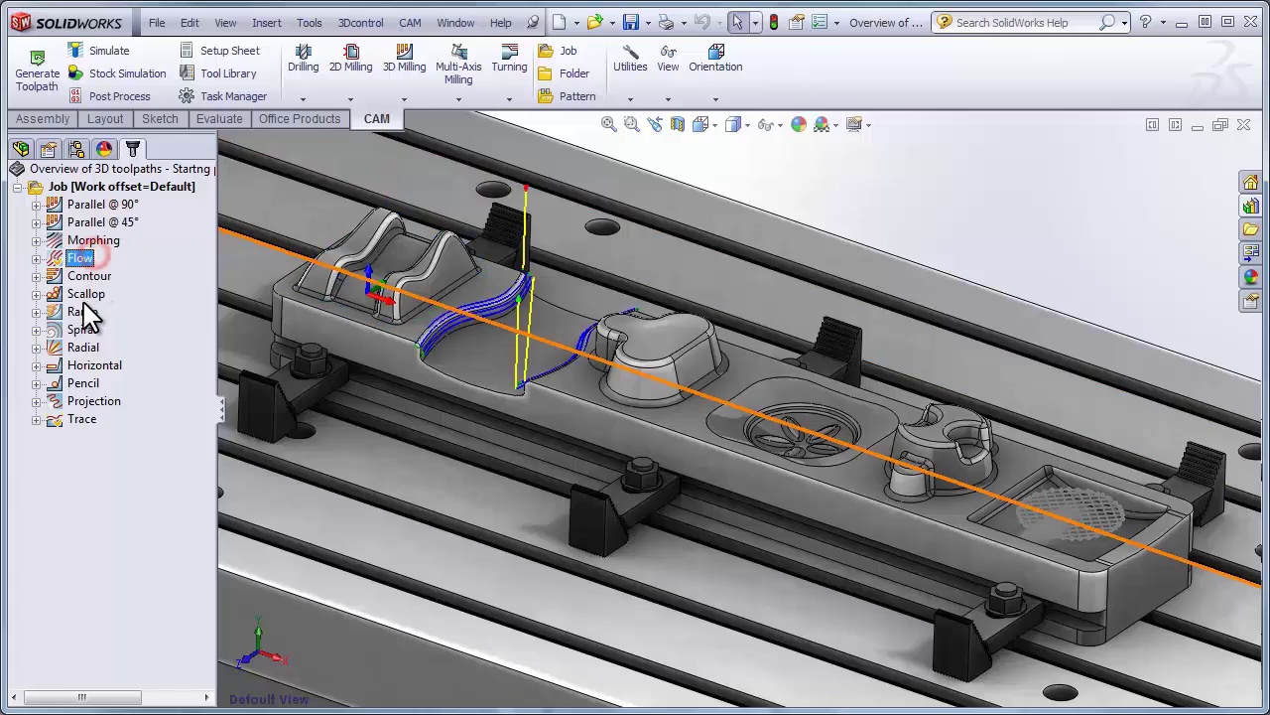
click(85, 294)
Cycle through the Morphing / Flow and Contour / Scallop saved views, then return to Default View.
key(space)
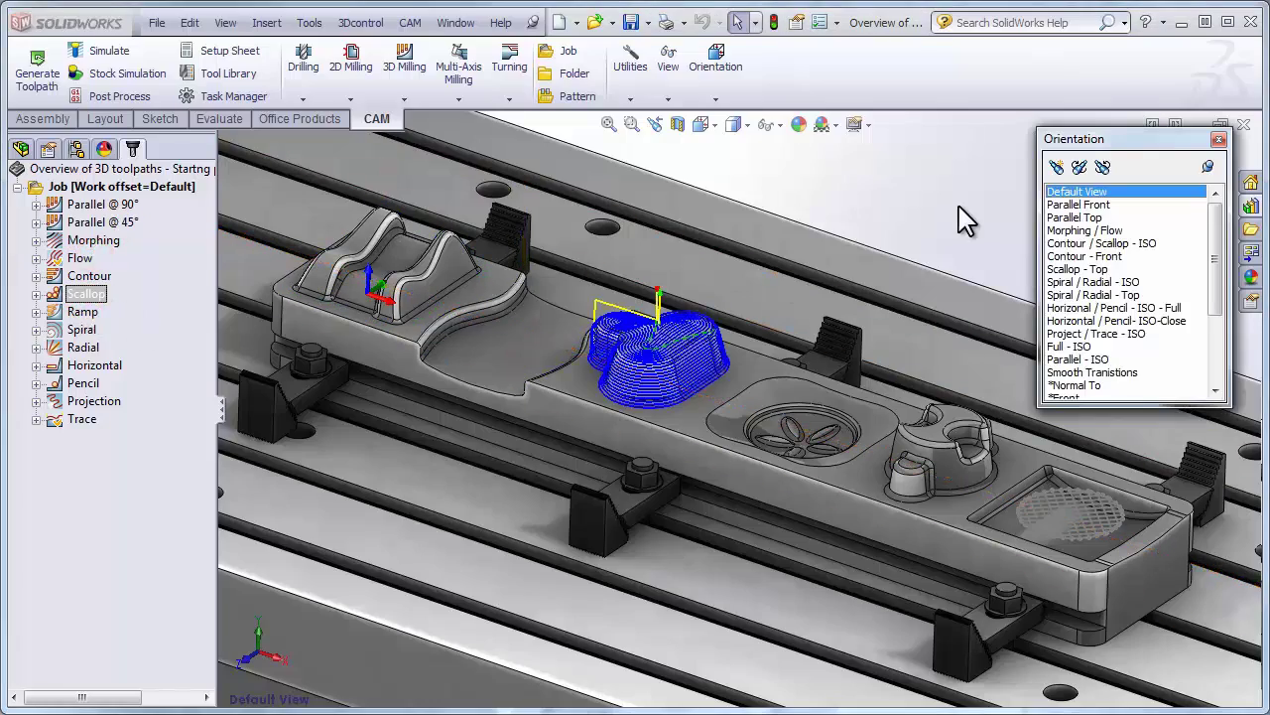
click(1066, 230)
click(1071, 244)
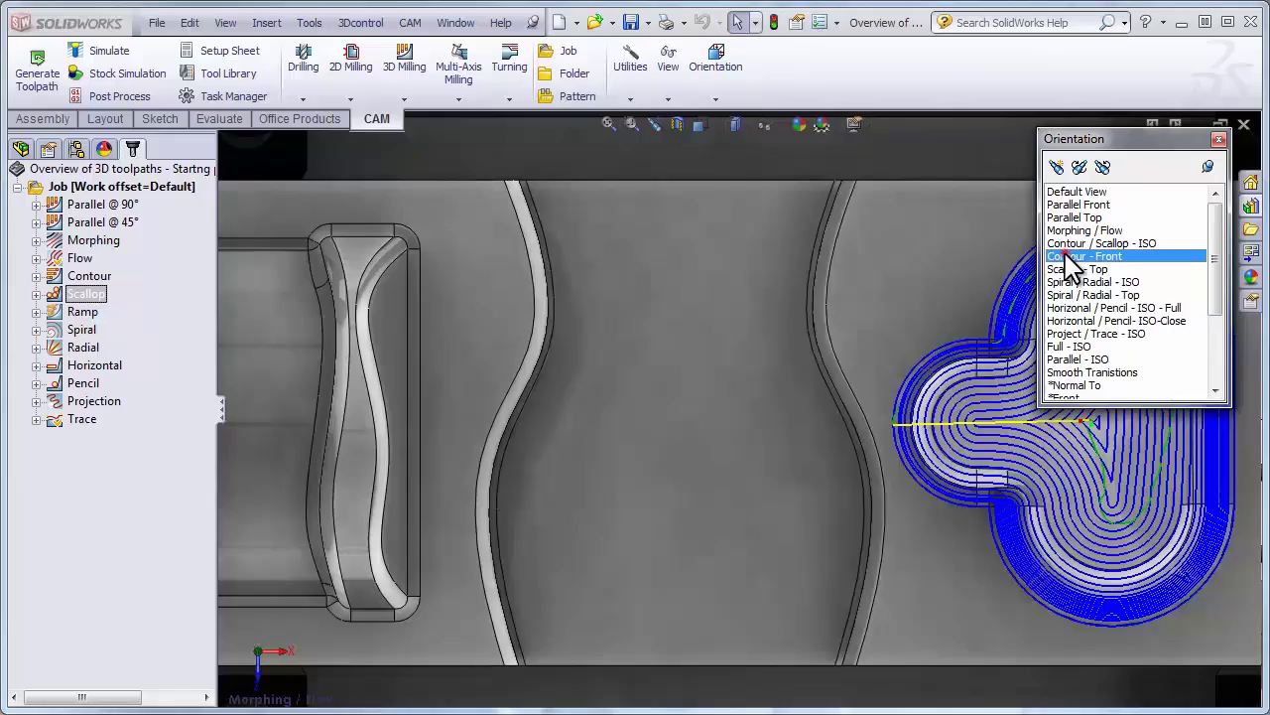
click(1072, 256)
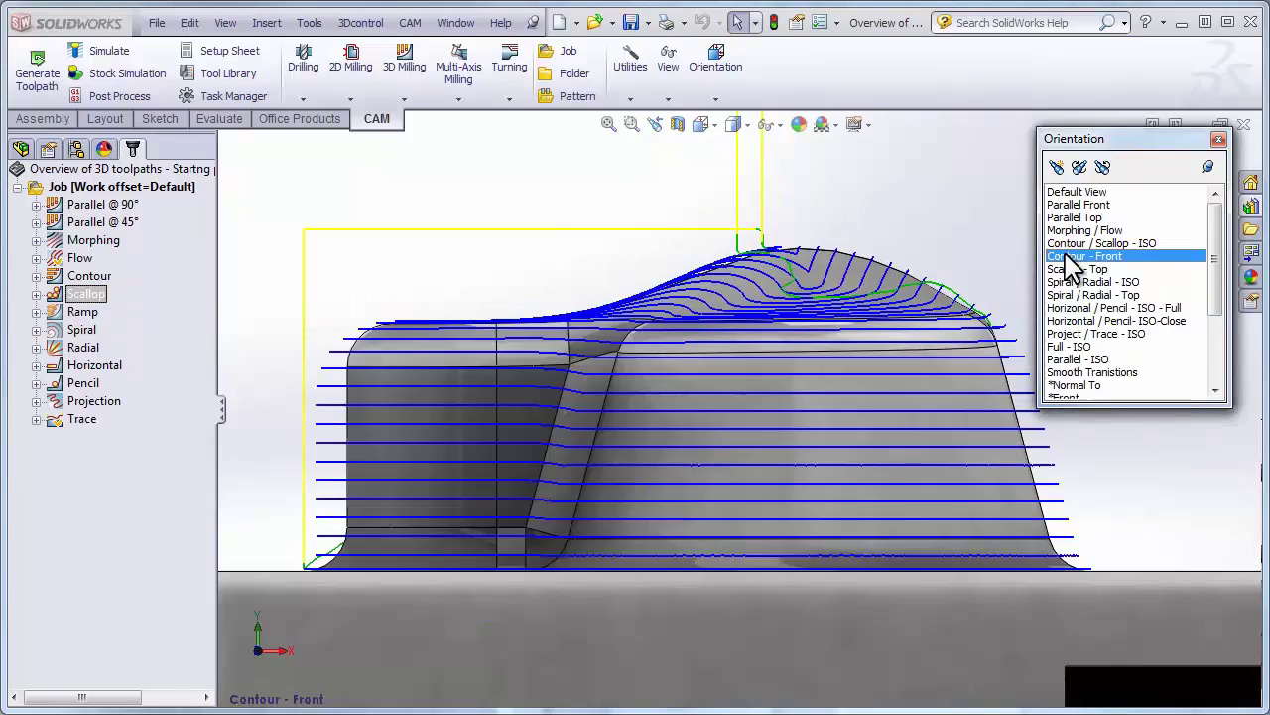
click(1068, 192)
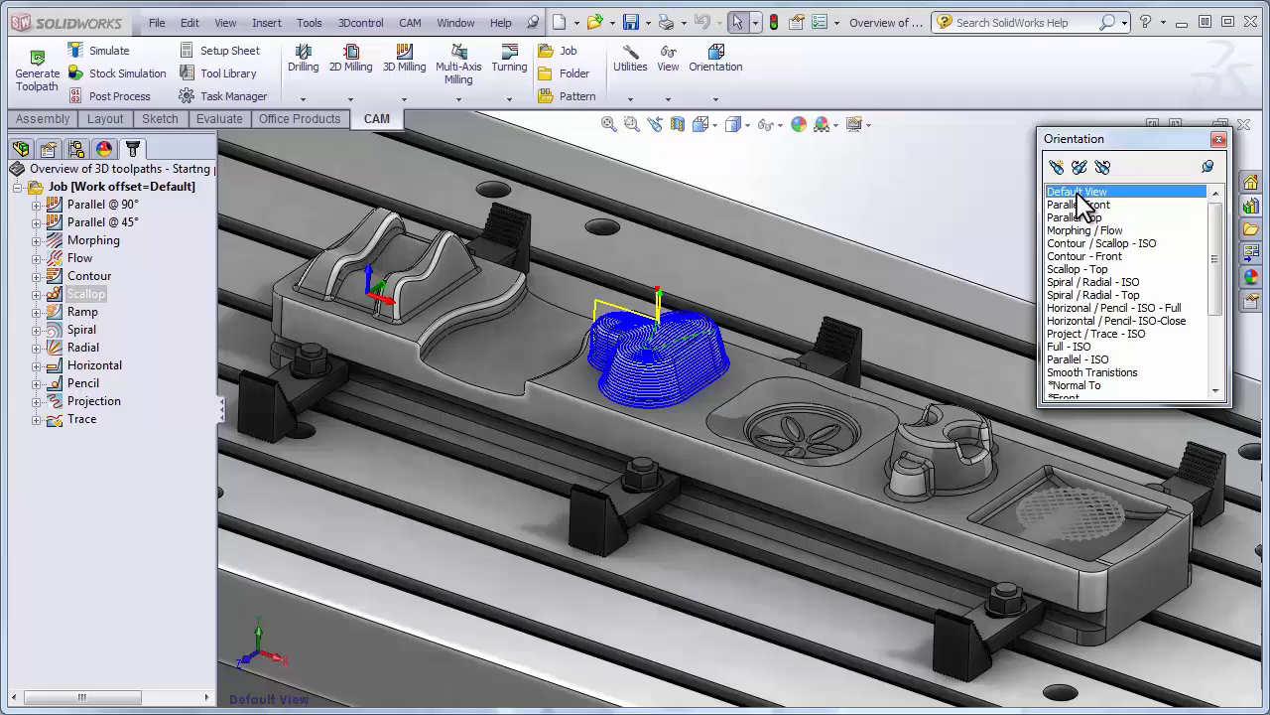
Show the Parallel @ 90° toolpath from the Parallel - ISO view, then from Parallel Top.
click(1068, 359)
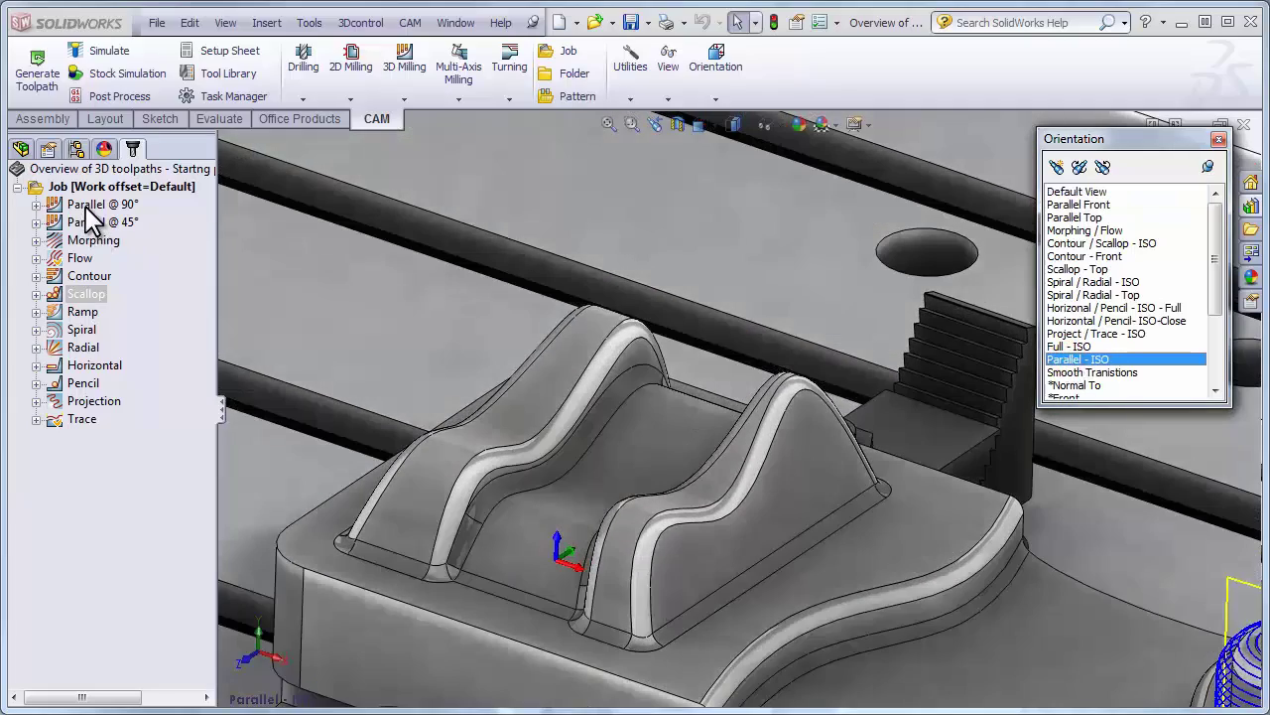
click(85, 204)
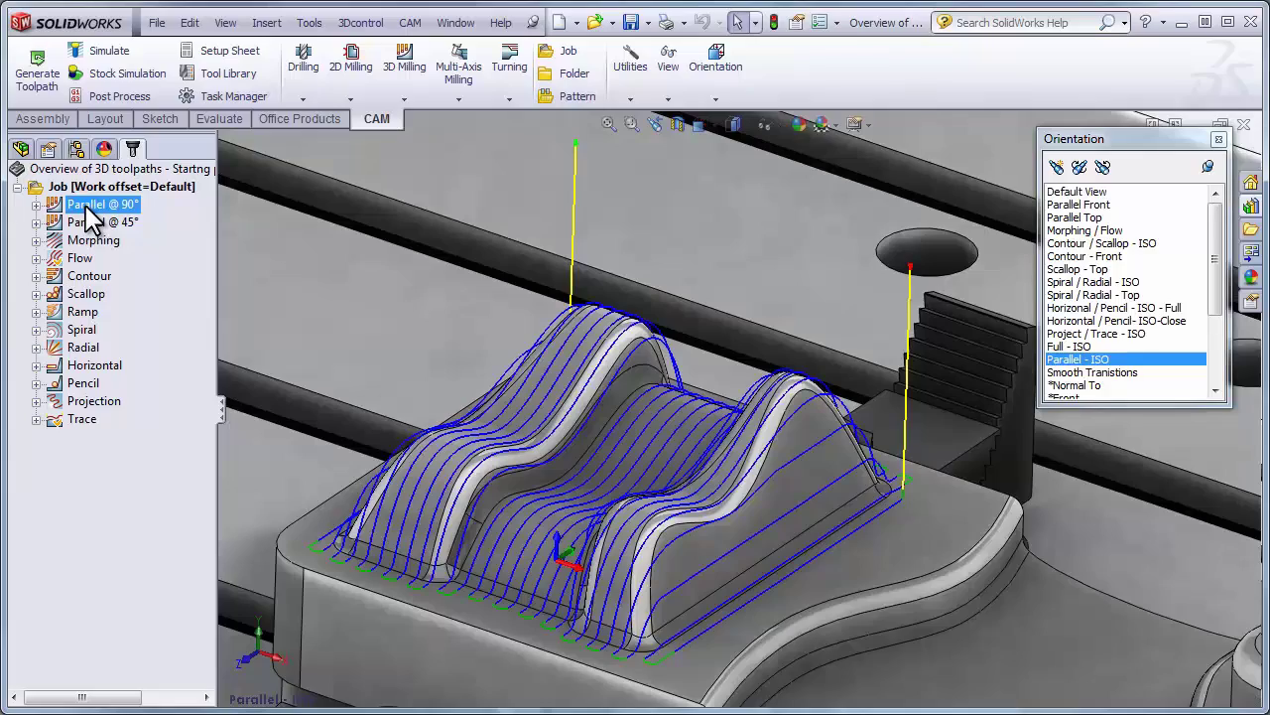
click(1085, 219)
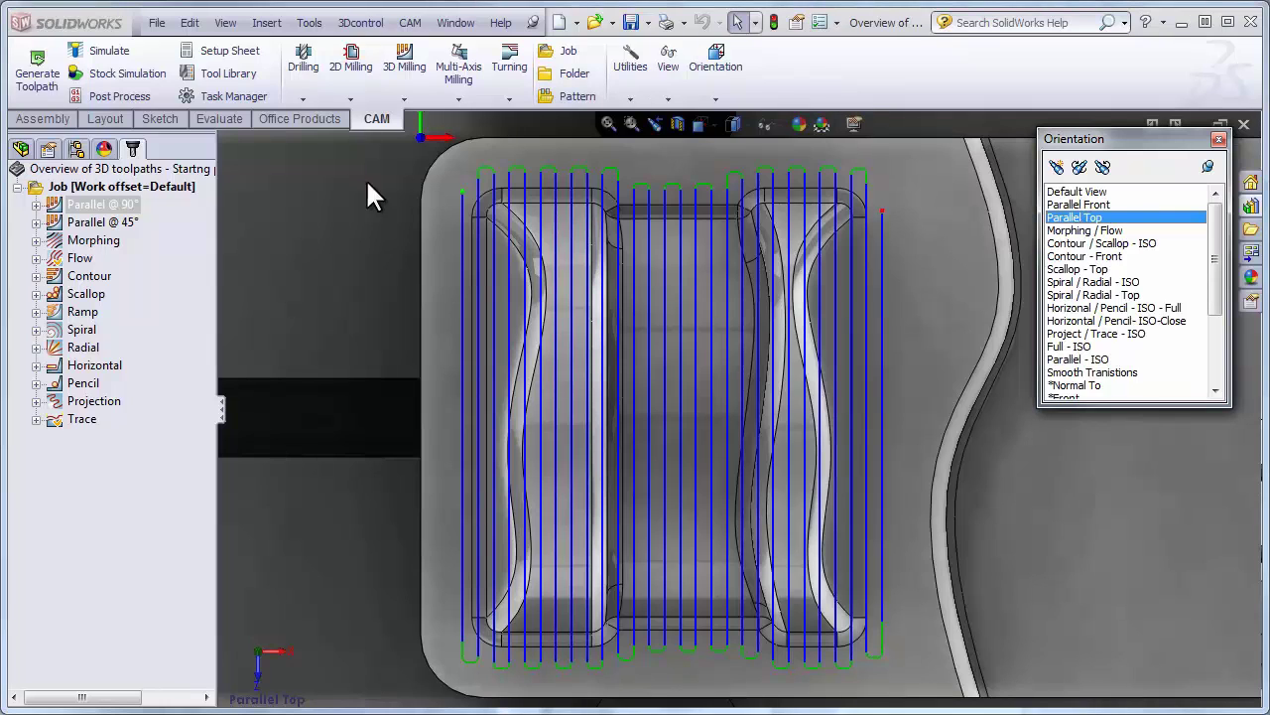
Compare it with Parallel @ 45°, then show the 90° passes in the Parallel Front view.
click(93, 223)
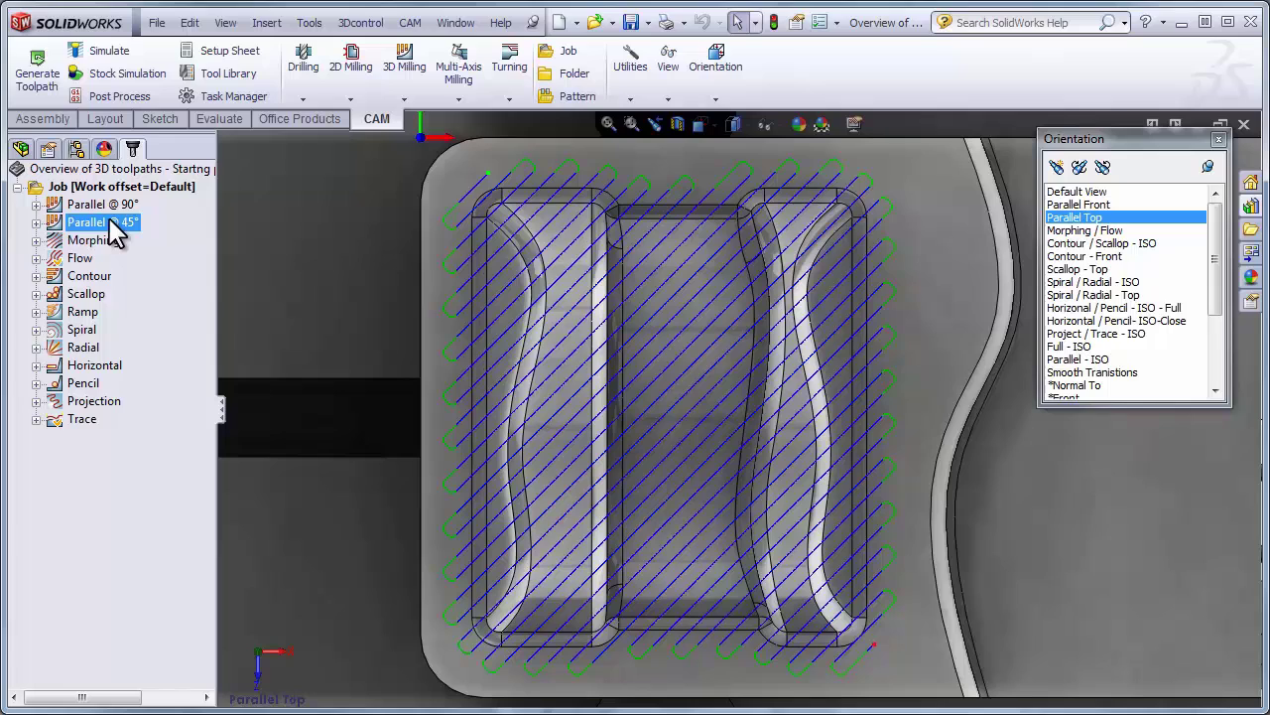
click(102, 204)
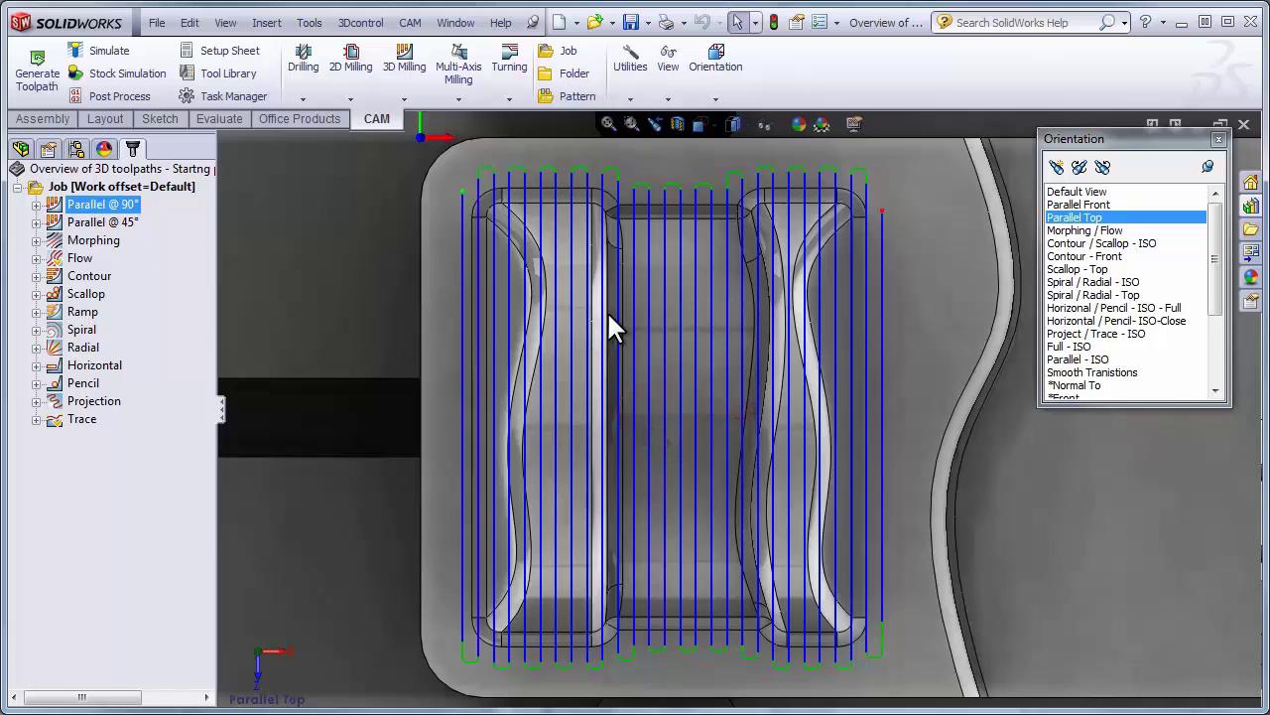
click(1077, 204)
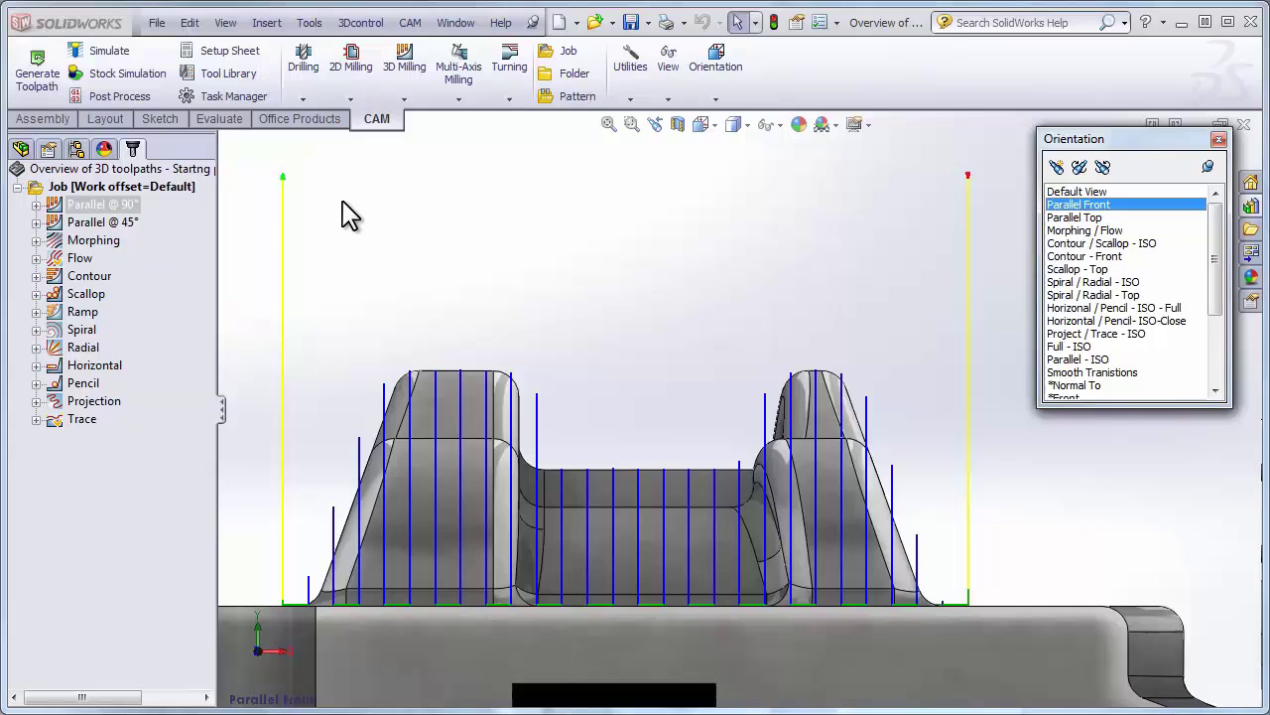
Simulate the Parallel @ 90° toolpath, moving the ball-end tool back and onto the right-hand ridge.
click(129, 51)
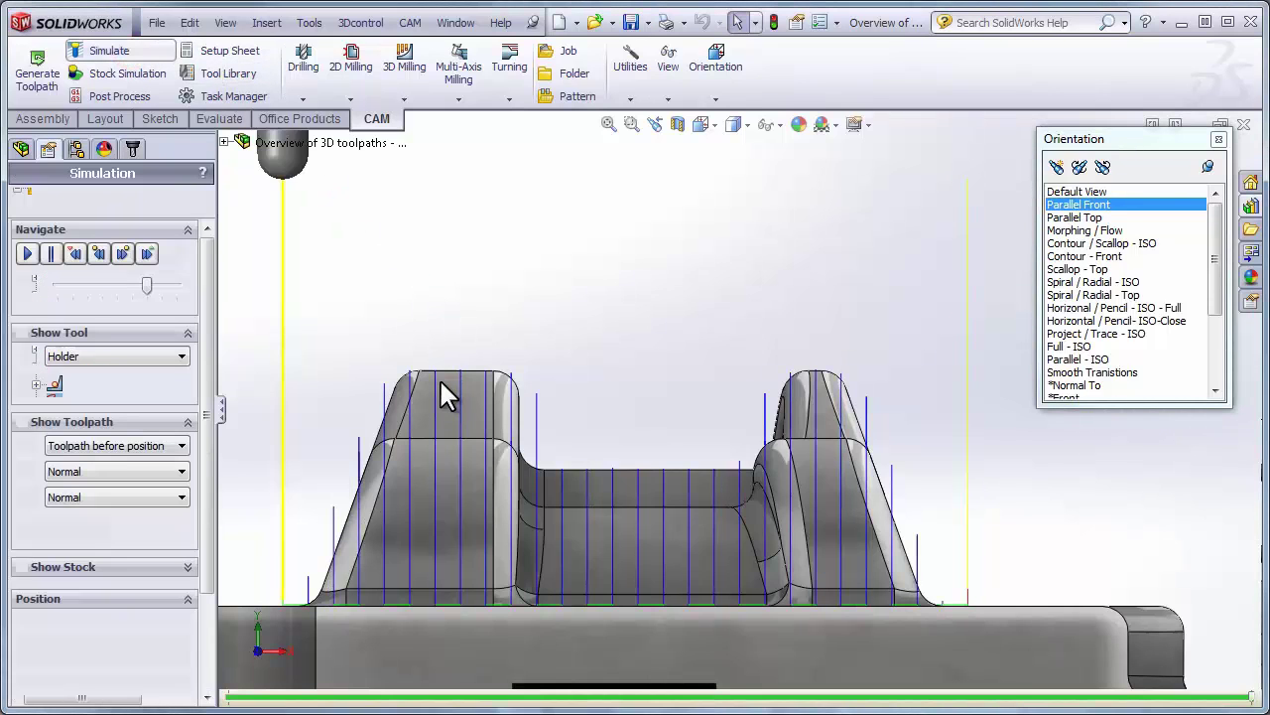
drag(454, 371, 537, 395)
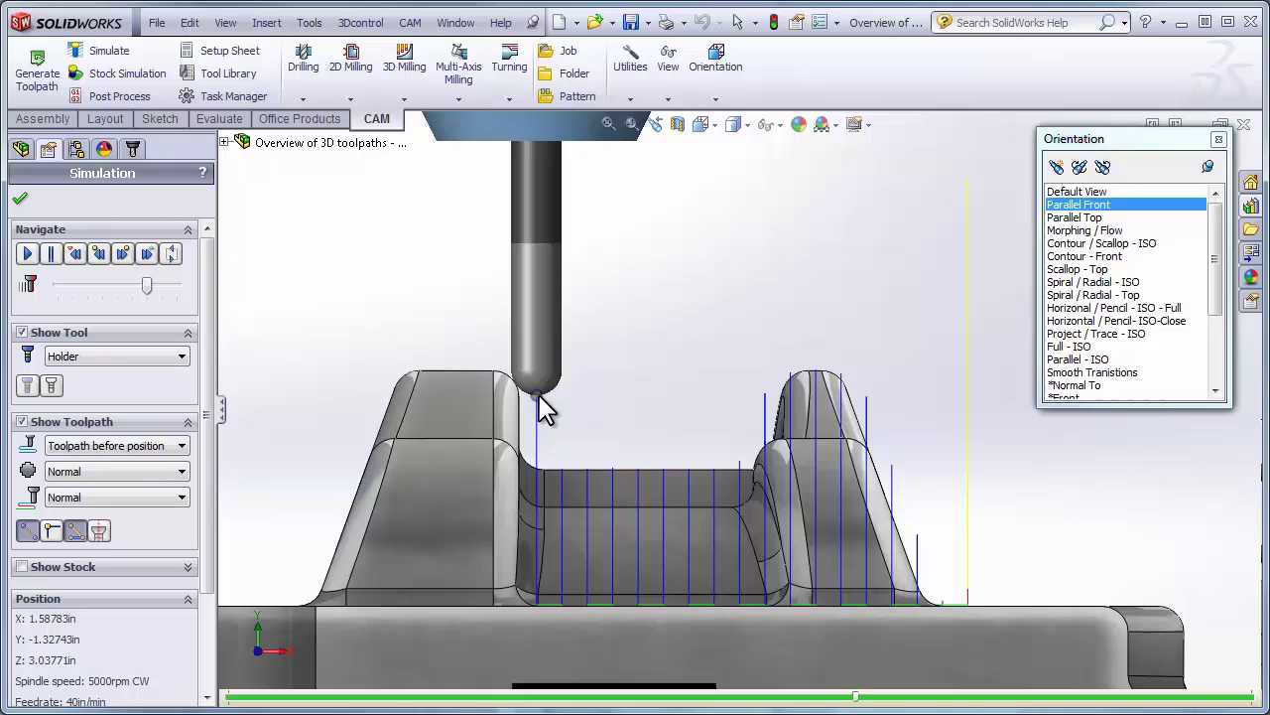
drag(538, 396, 561, 466)
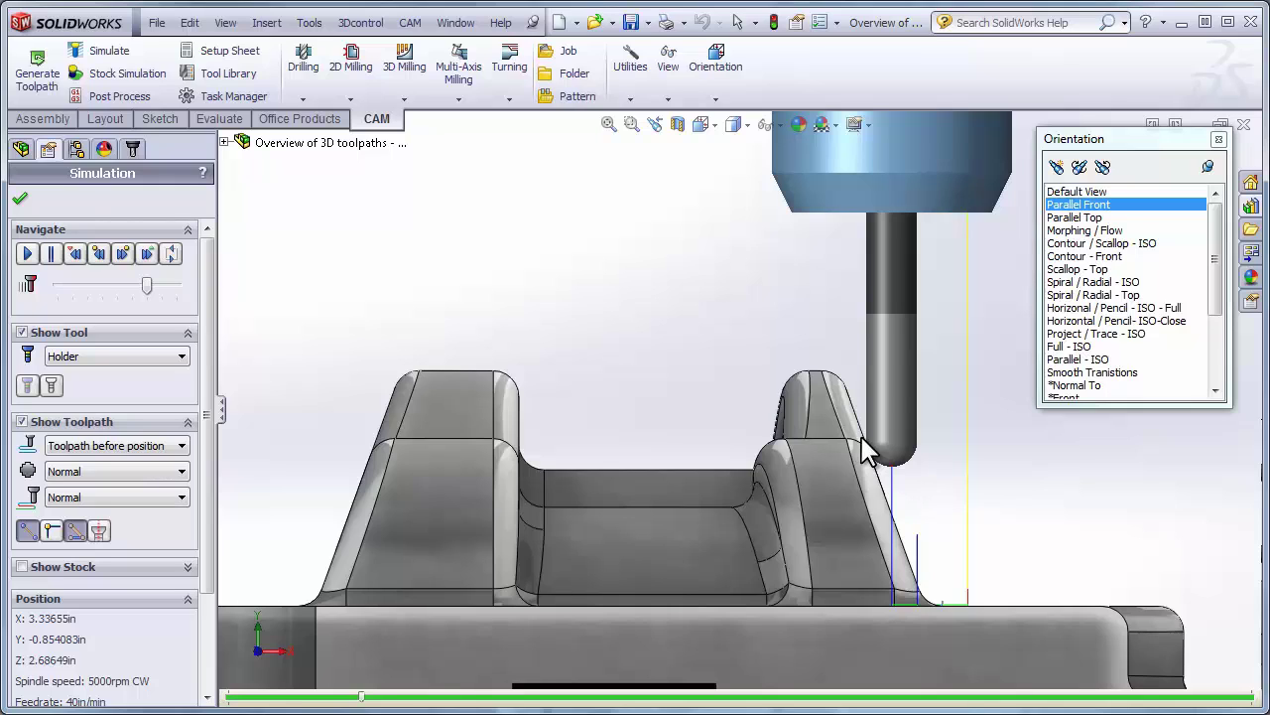
Close the simulation and view the Parallel @ 45° toolpath in the Smooth Transitions close-up.
click(22, 199)
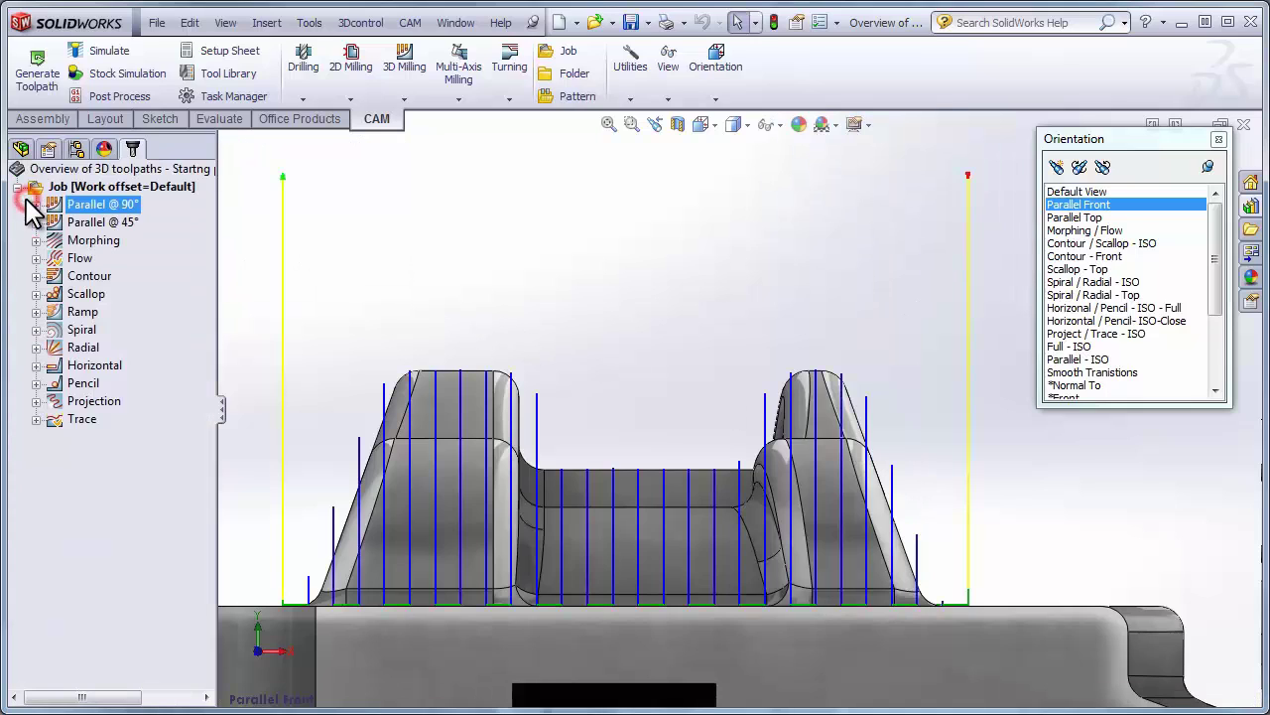
click(75, 222)
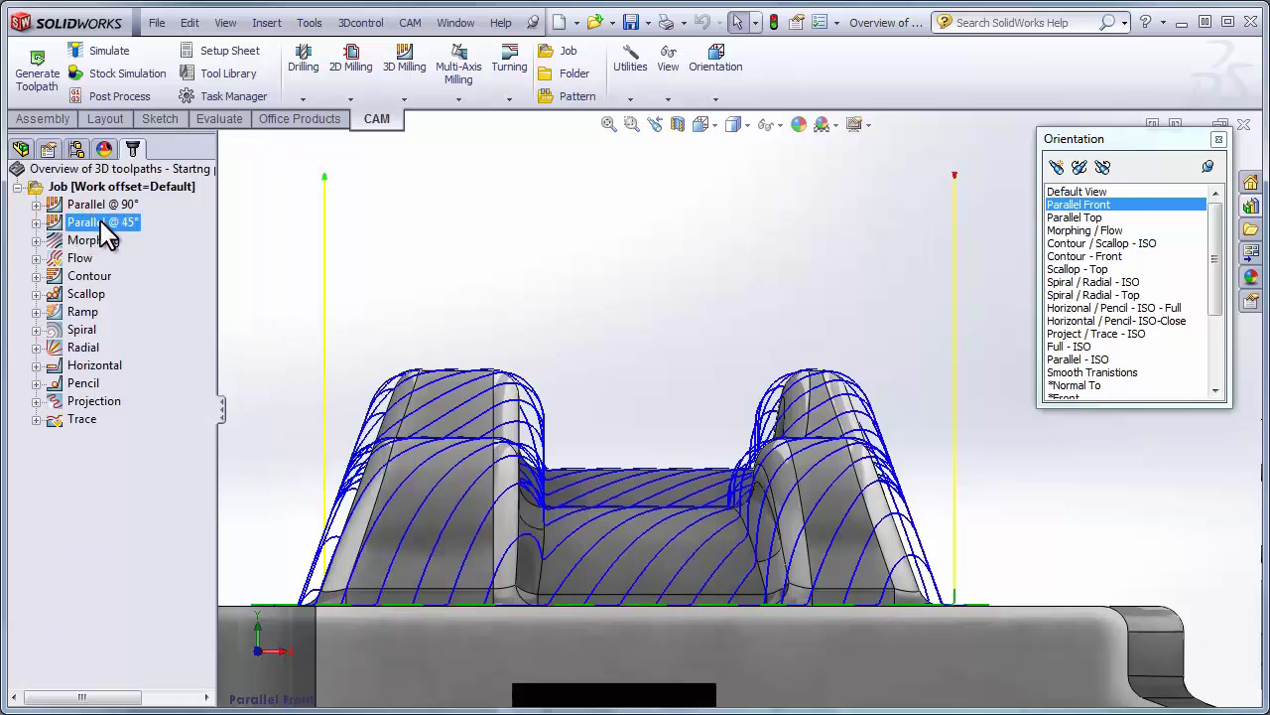
click(1061, 373)
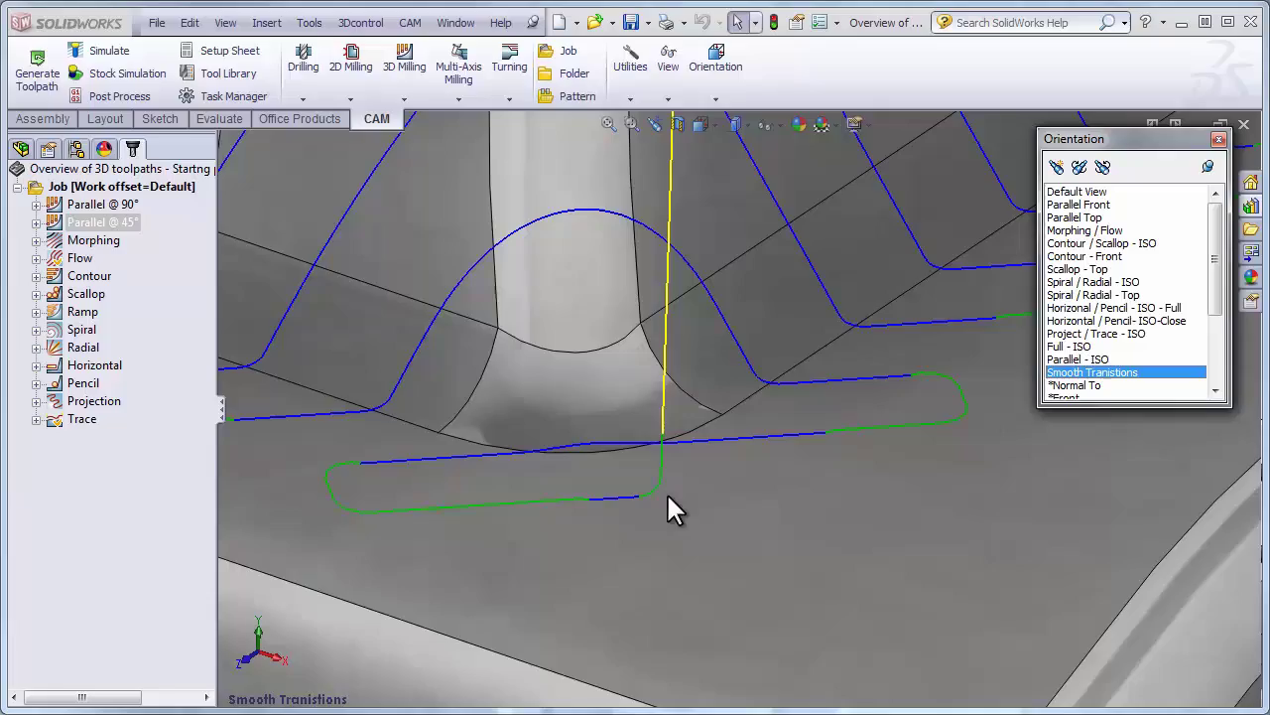
Display the Morphing toolpath, then Flow, on the curved pocket.
click(673, 508)
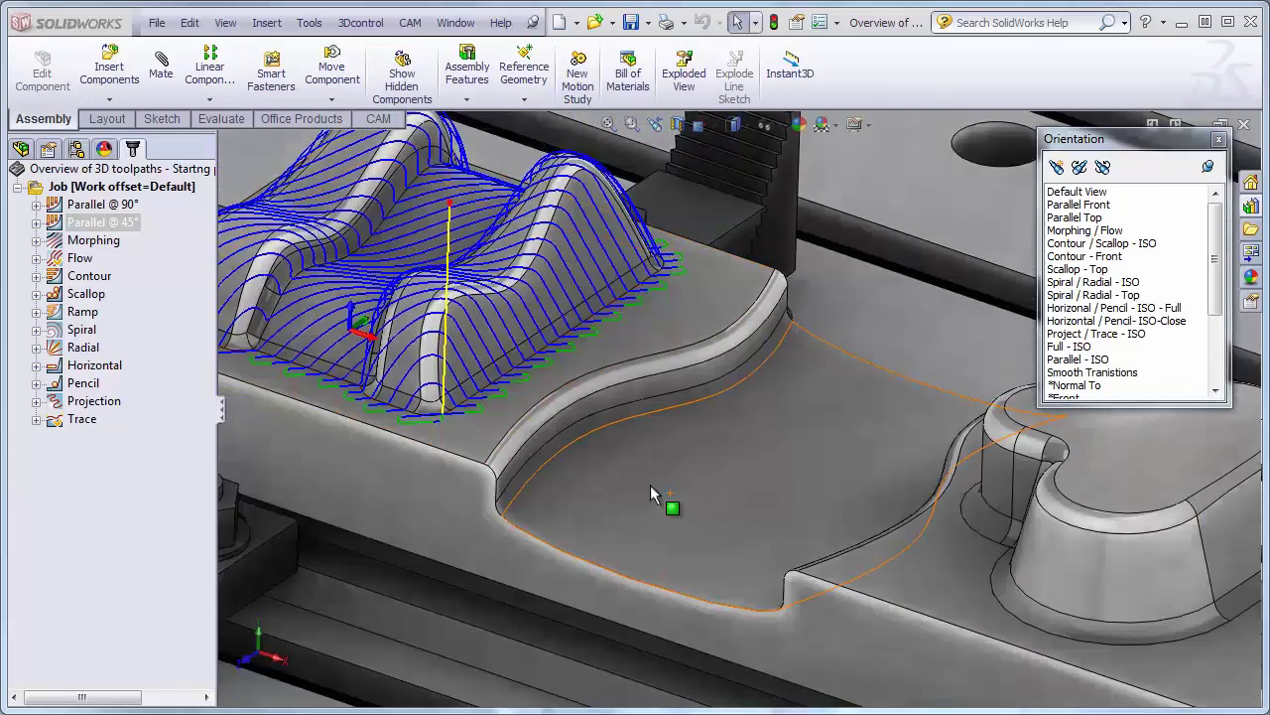
click(104, 242)
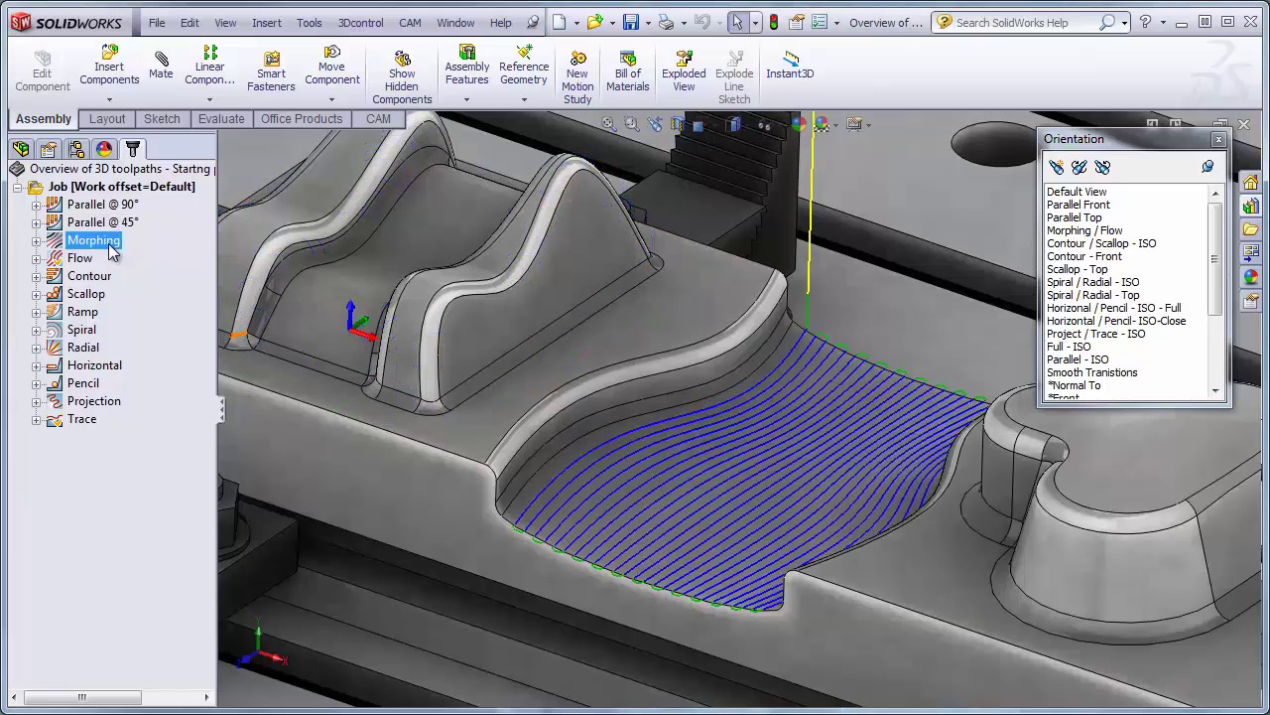
click(76, 261)
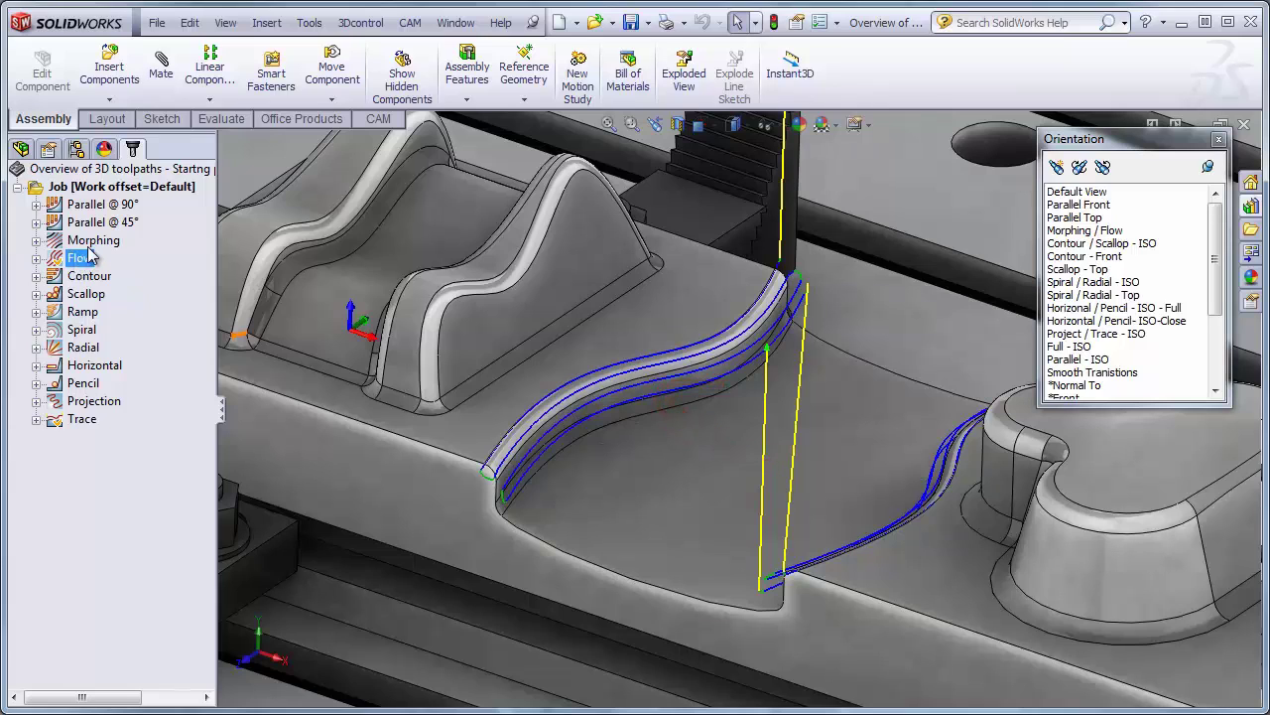
Return to Morphing, view it from Morphing / Flow, then switch to Contour - Front.
click(93, 242)
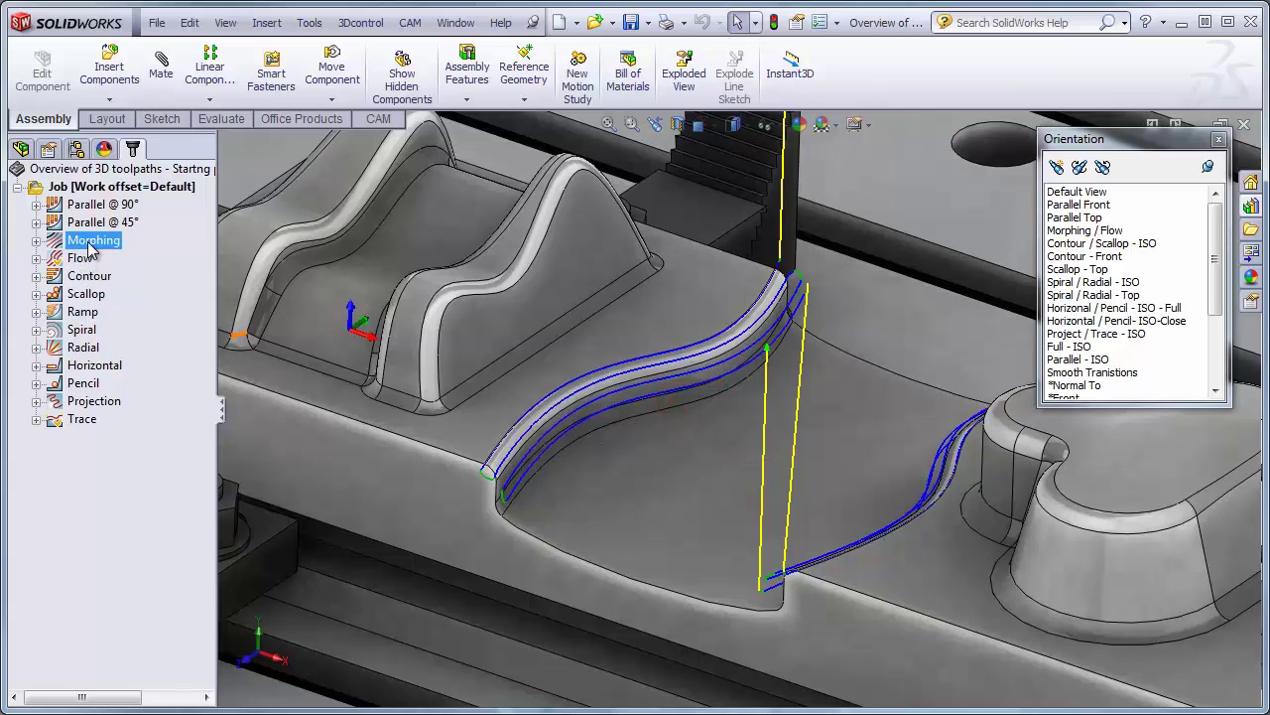
click(1085, 230)
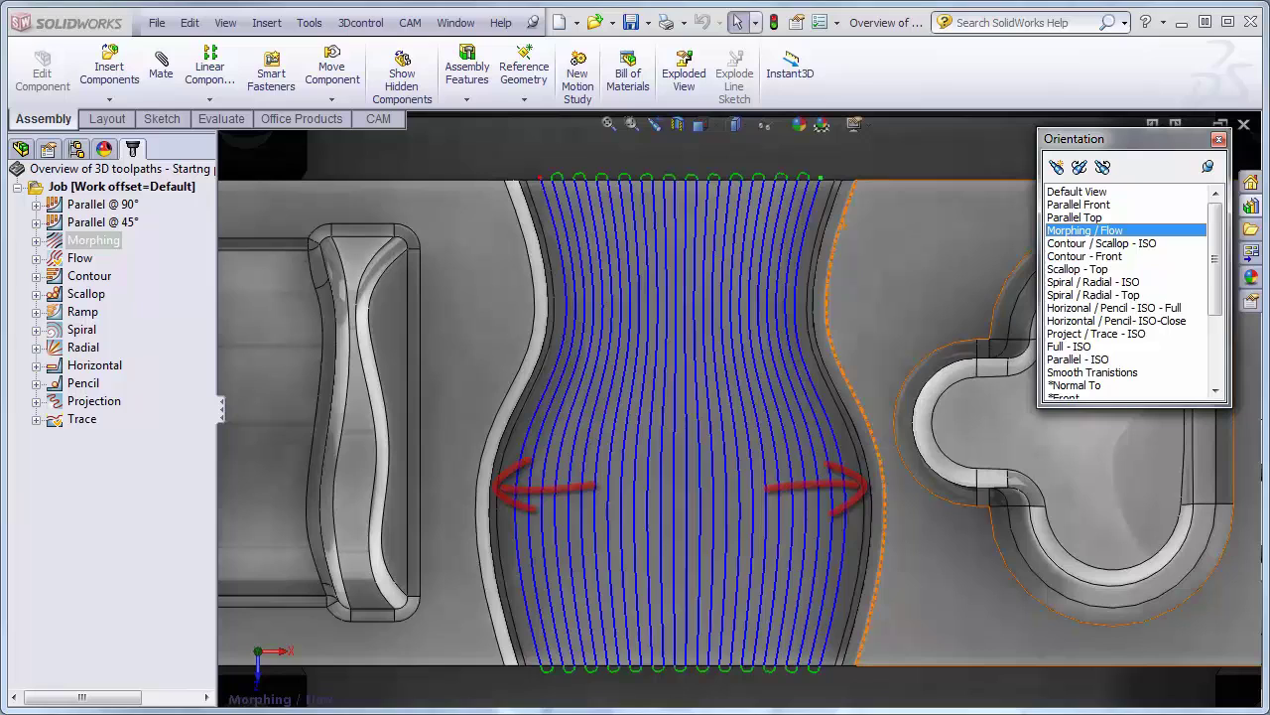
click(1092, 256)
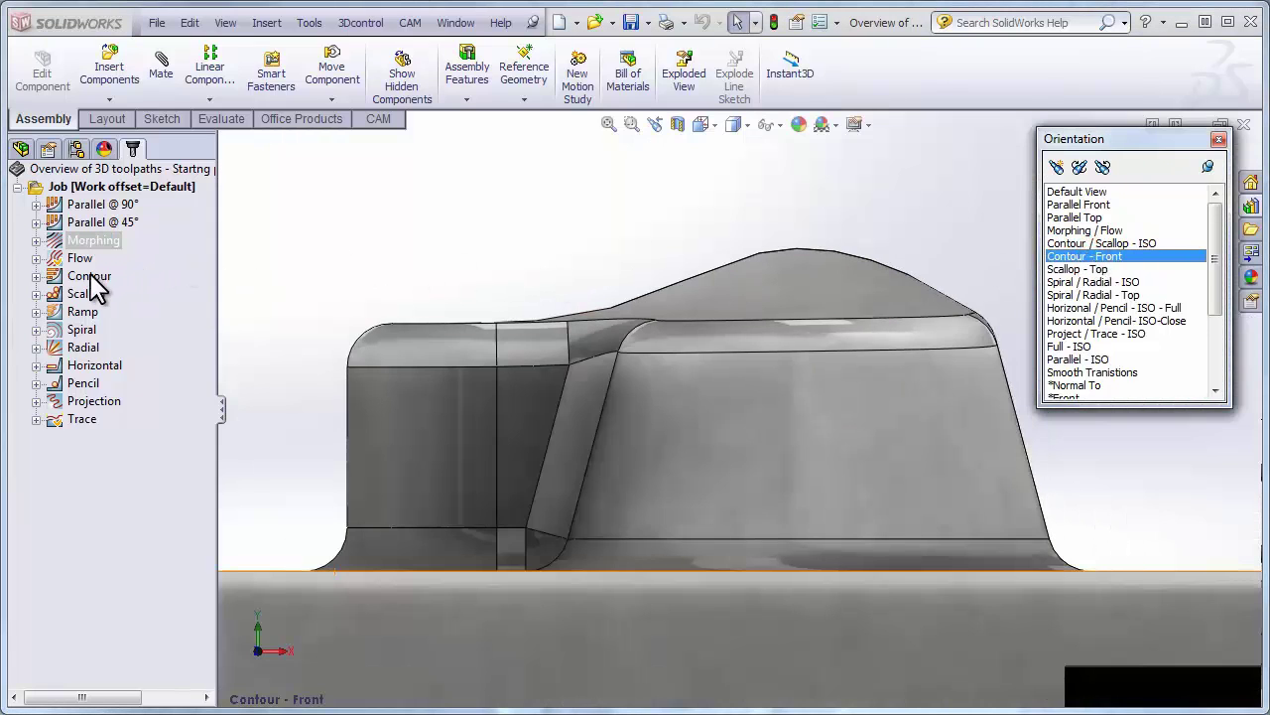
Display the Contour toolpath around the heart-shaped boss in the Contour / Scallop - ISO view.
click(92, 279)
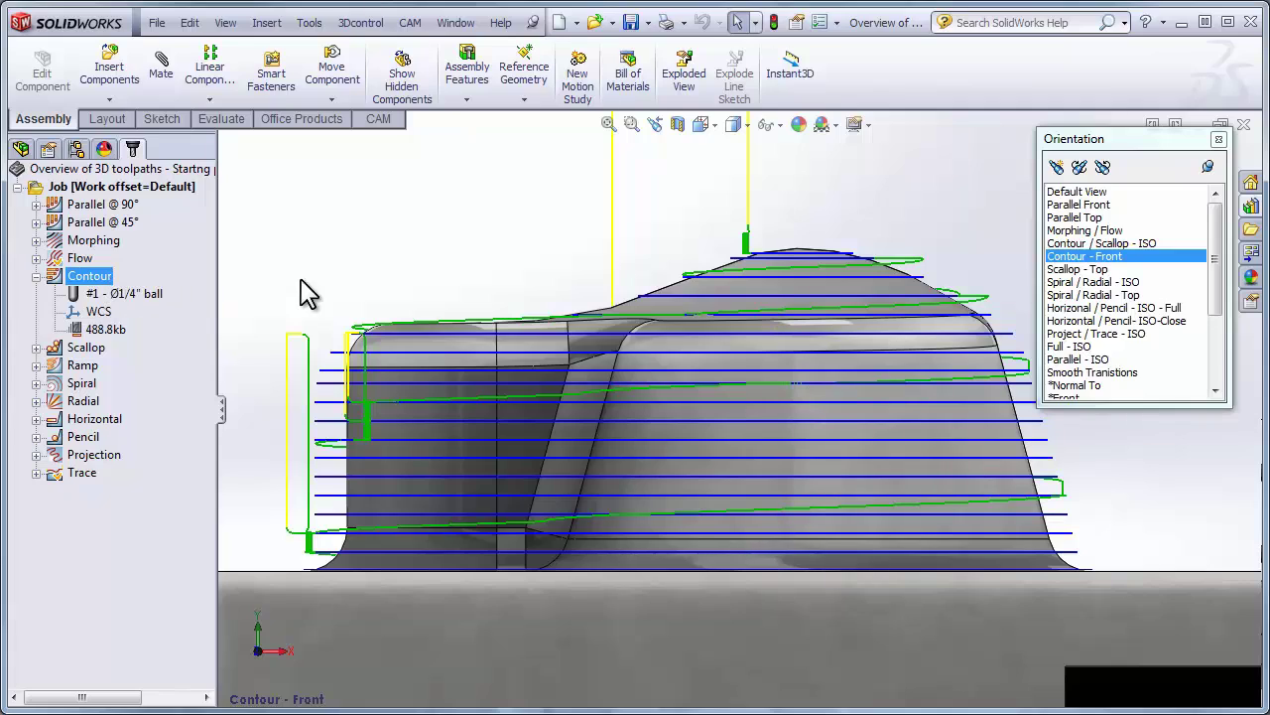
click(1103, 243)
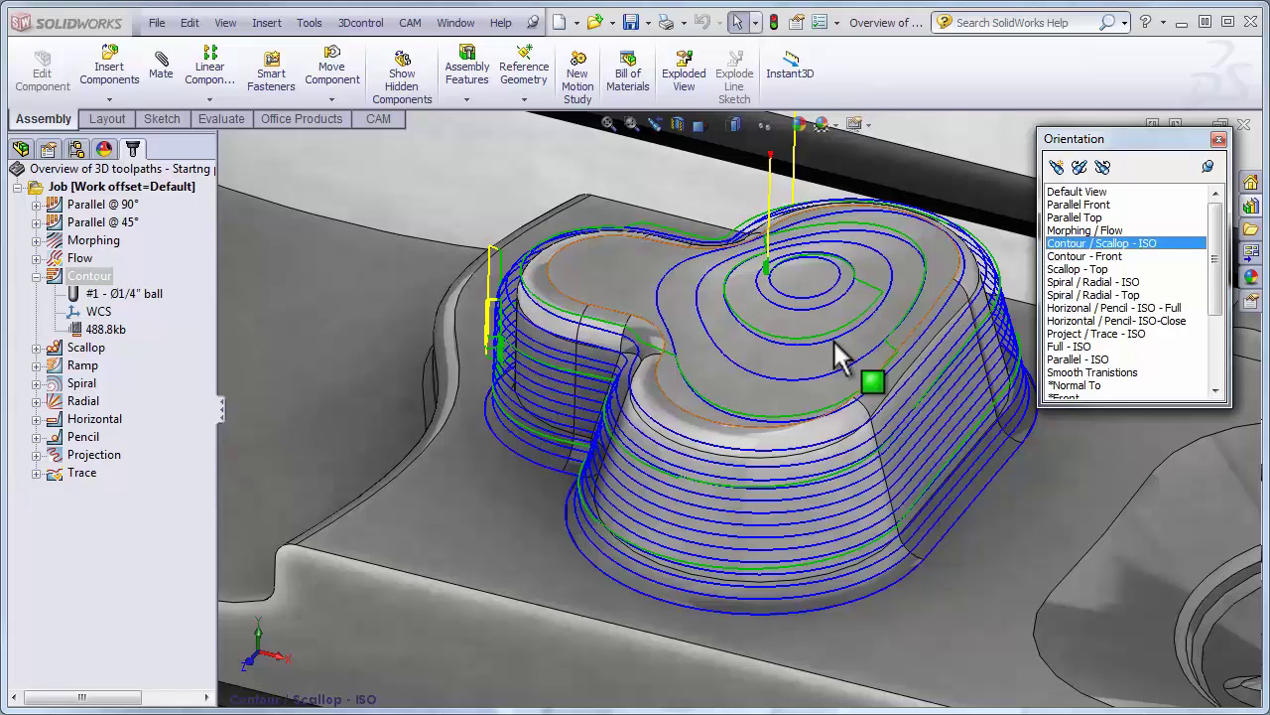
Display the Scallop toolpath on the heart-shaped boss, then replace it with Ramp.
click(85, 347)
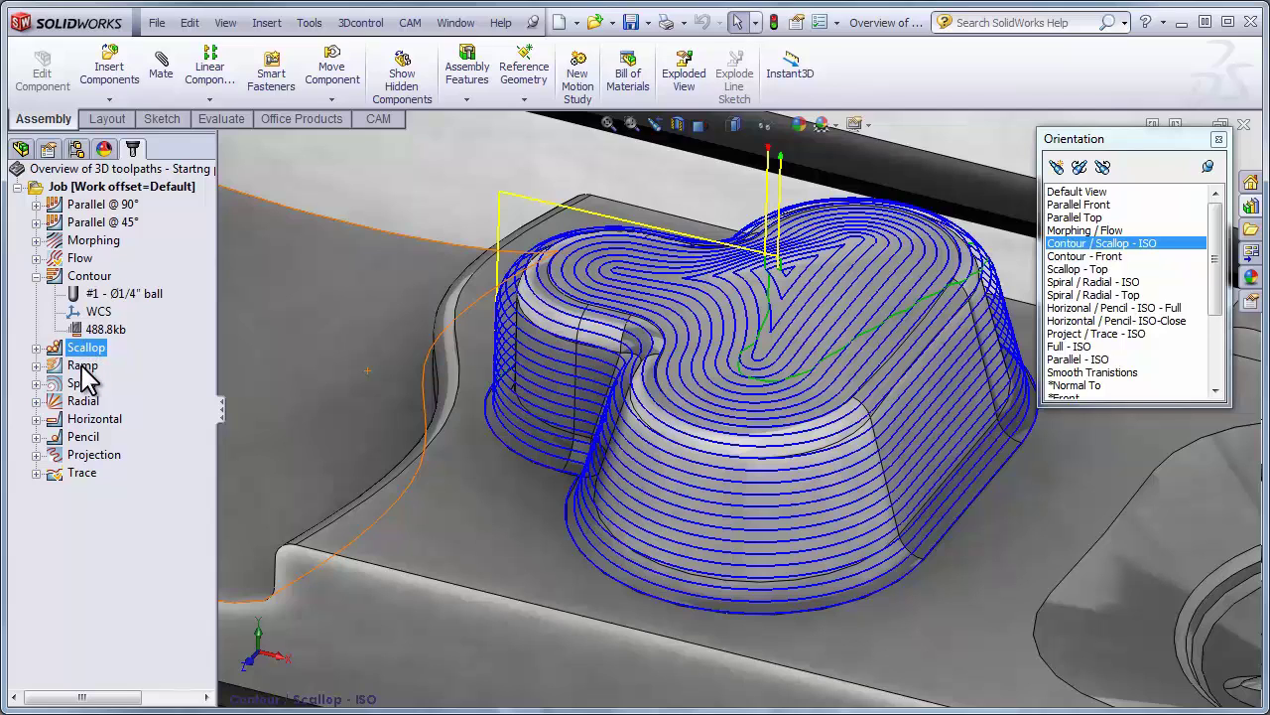
click(83, 369)
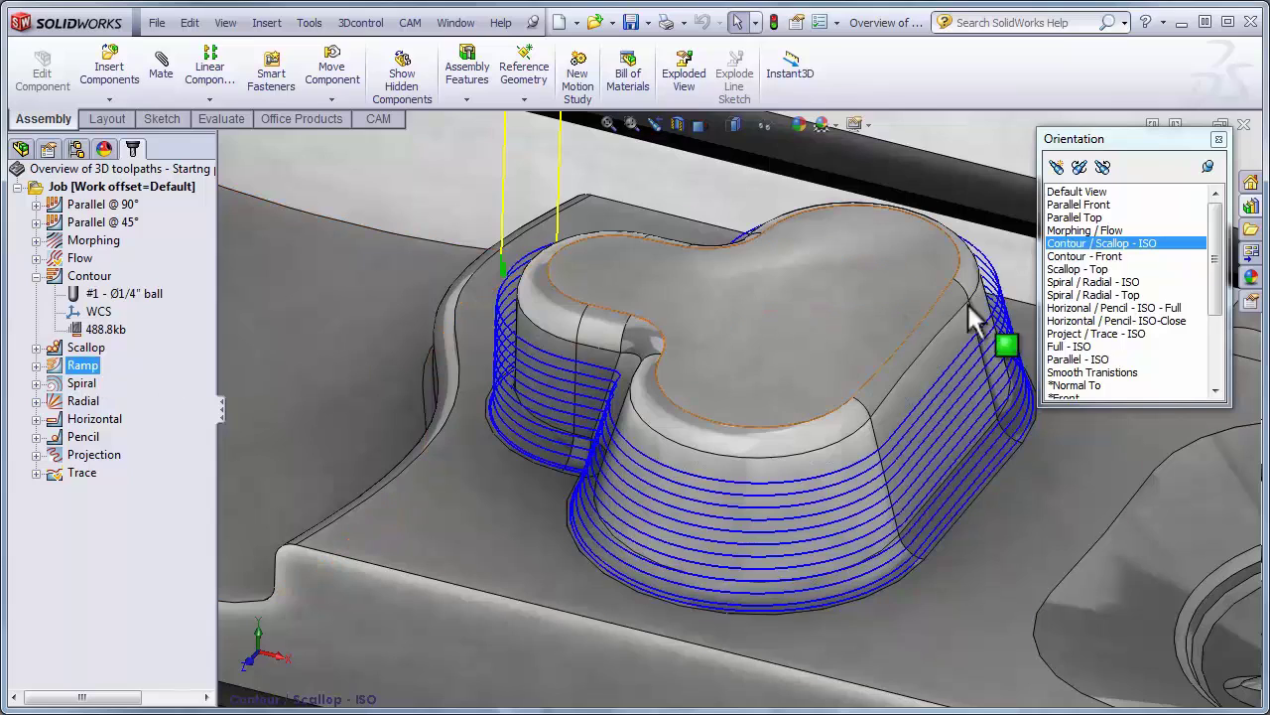
Switch to the saved Contour - Front view.
click(1086, 256)
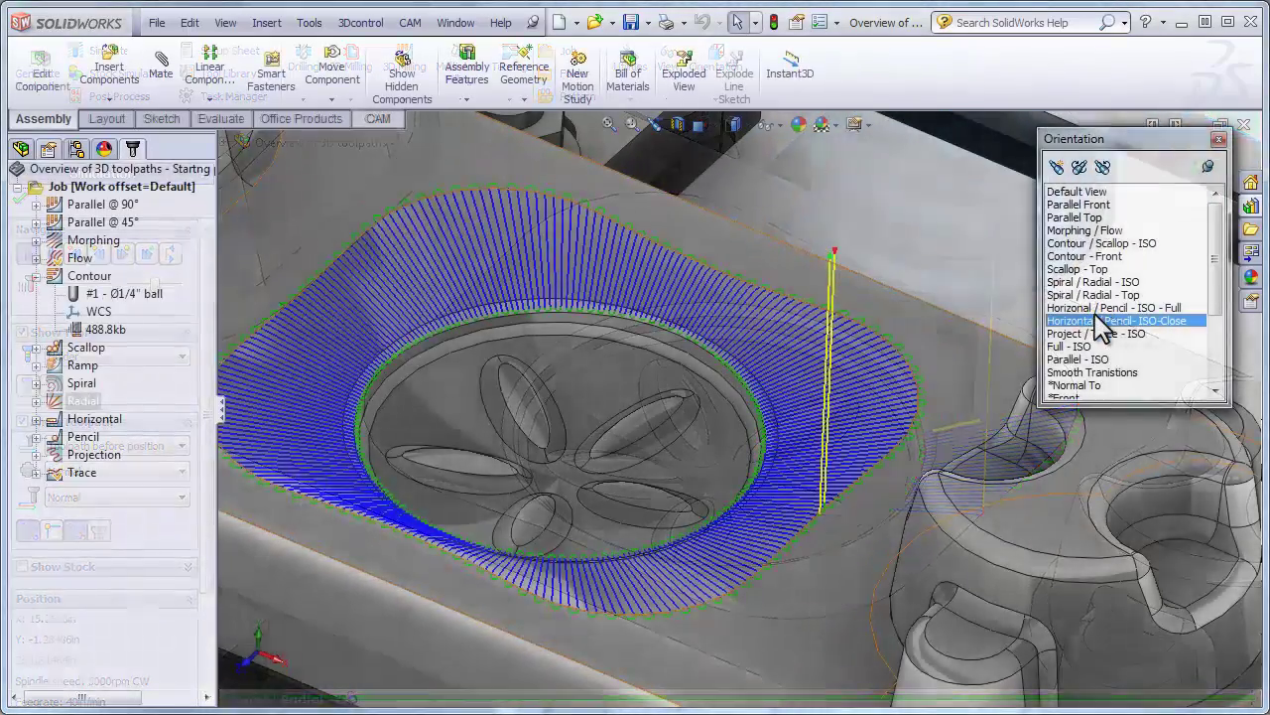
Show Horizontal then Pencil toolpaths in ISO-Close view, finishing in Horizontal / Pencil - ISO - Full.
click(1105, 320)
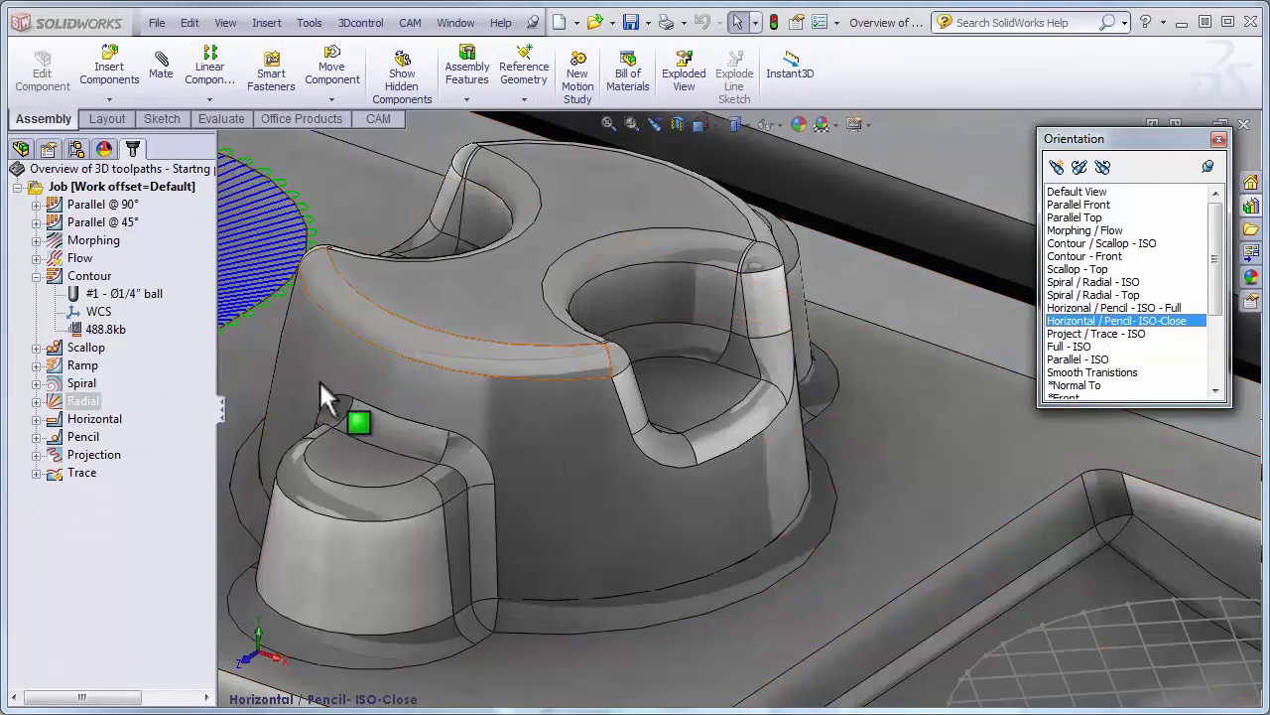
click(95, 419)
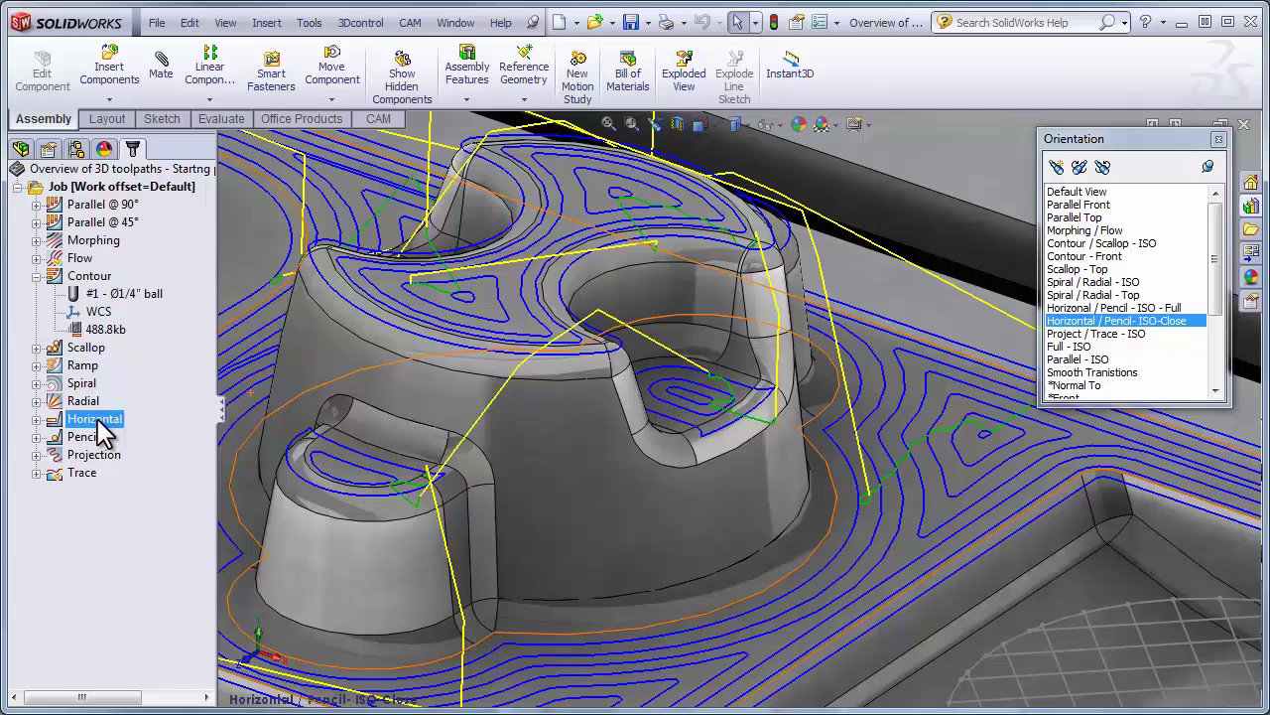
click(83, 437)
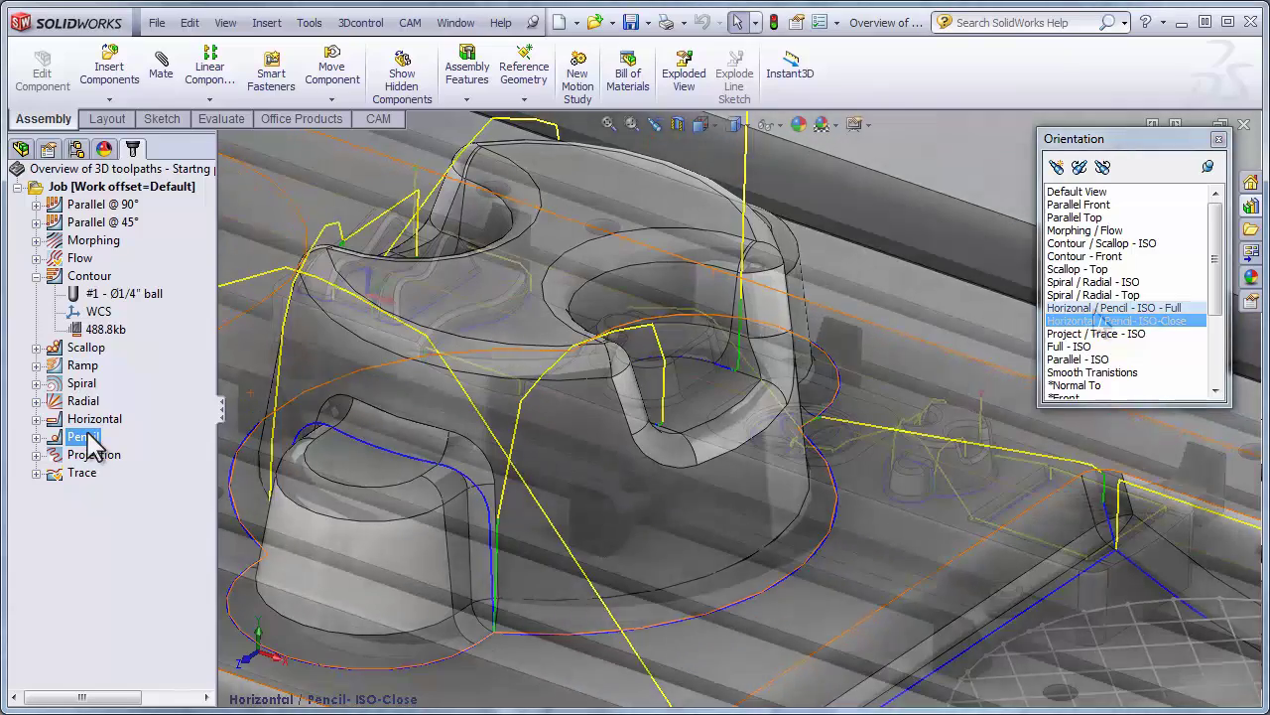
click(1097, 308)
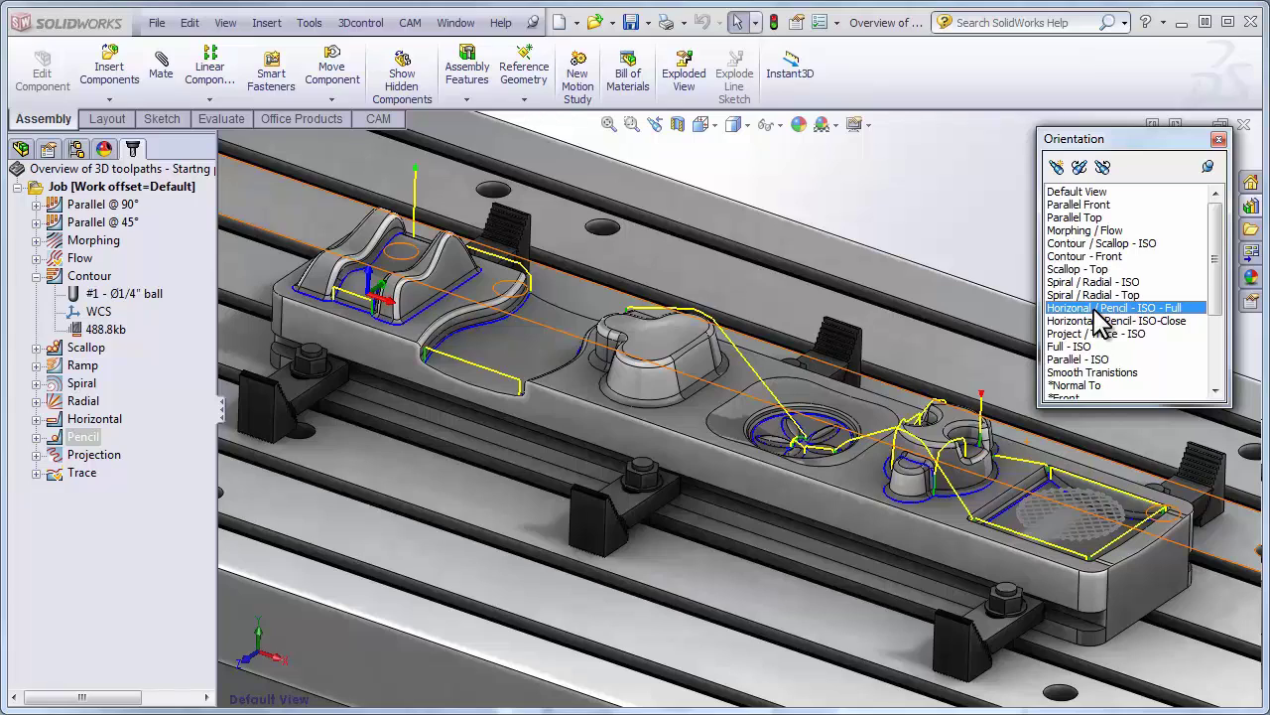
In the Project / Trace - ISO view, display the Projection toolpath, then Trace along the pocket edges.
click(1102, 319)
click(1098, 334)
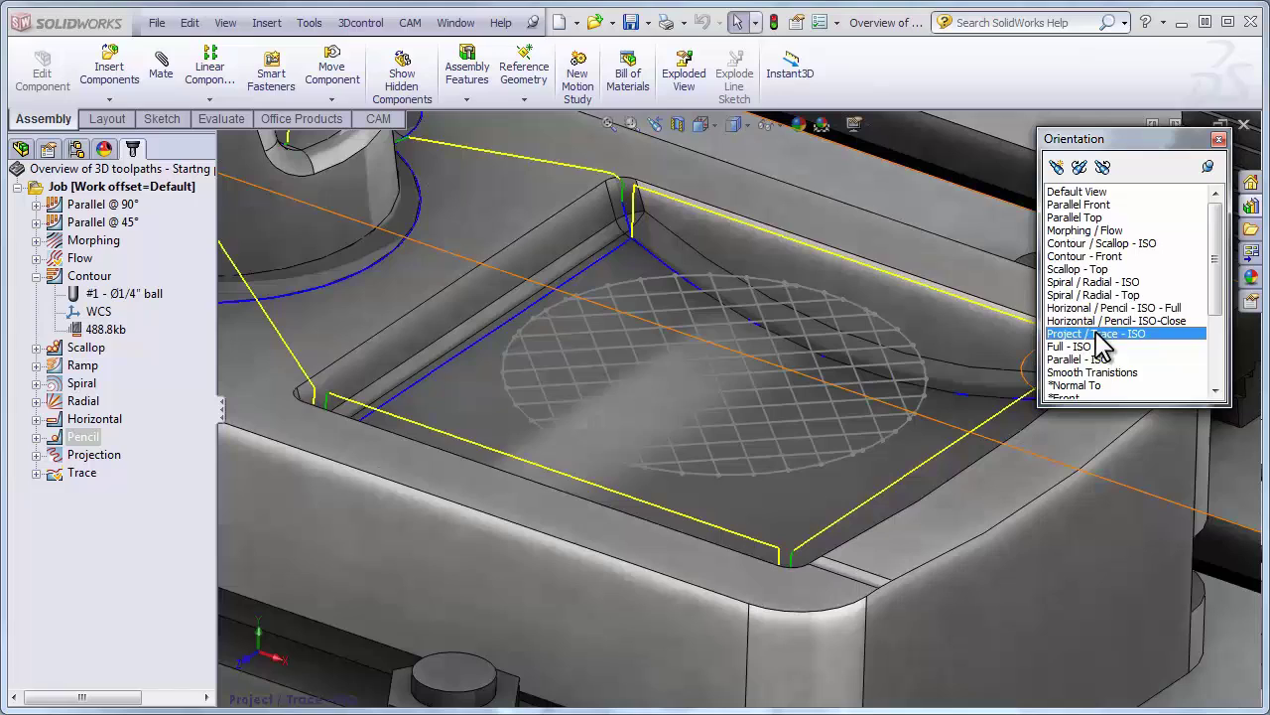
click(99, 459)
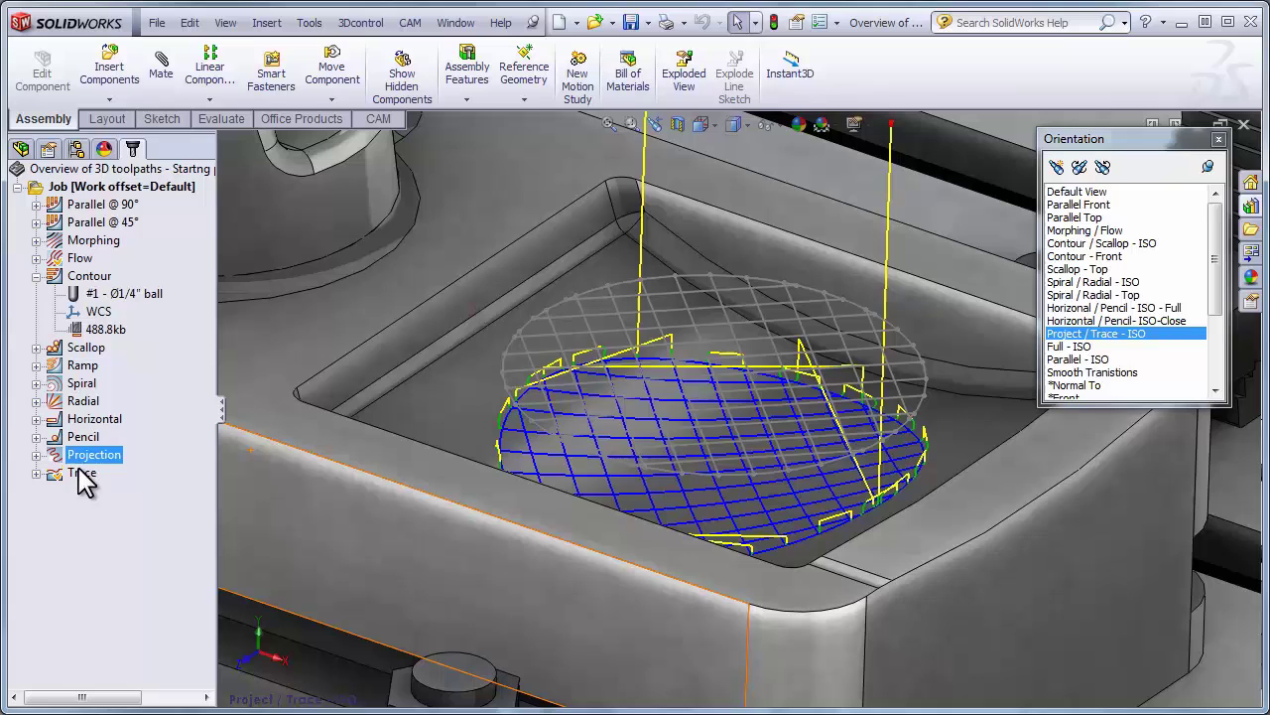
click(83, 474)
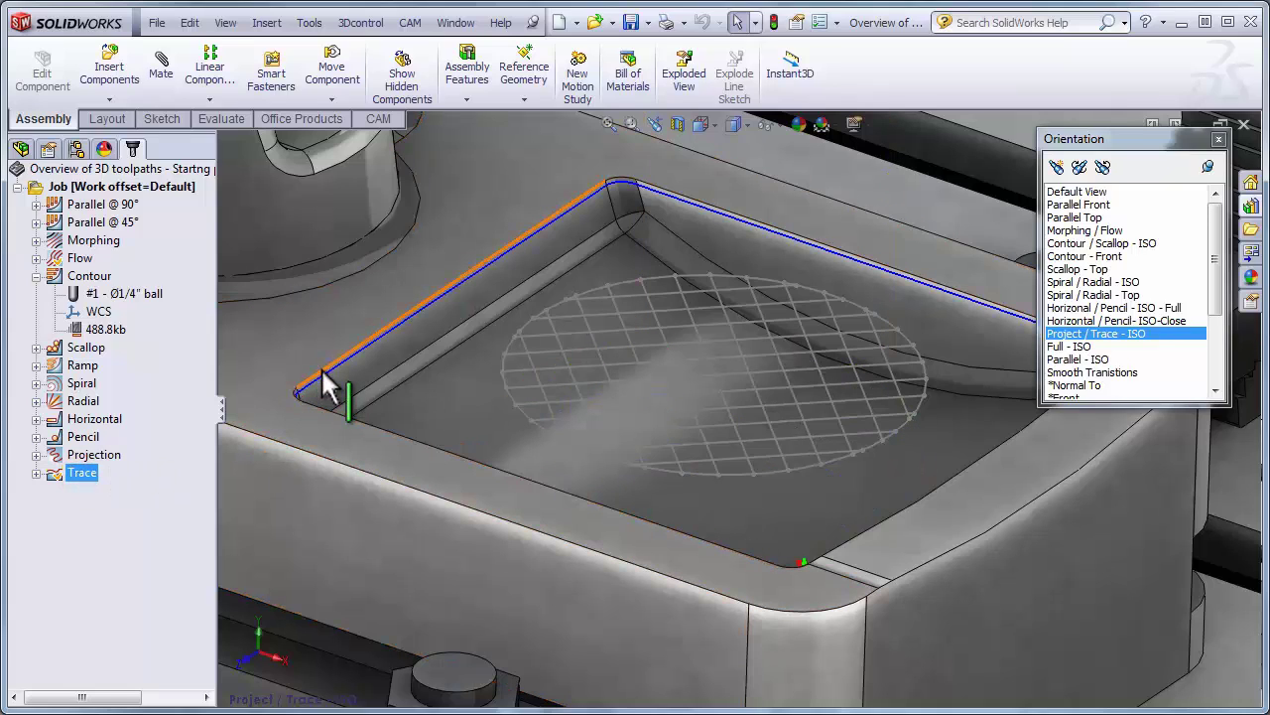
Switch to the saved Default View showing the whole fixtured part and the end-pocket Trace toolpath.
click(1077, 193)
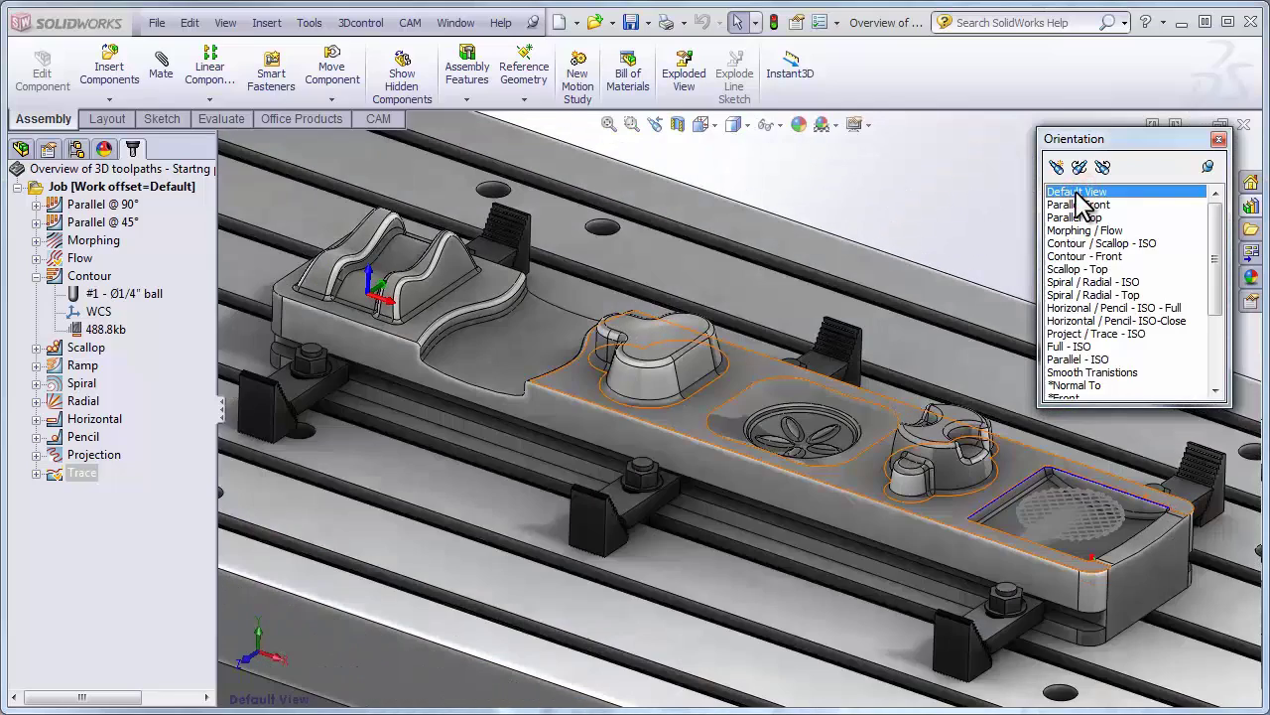